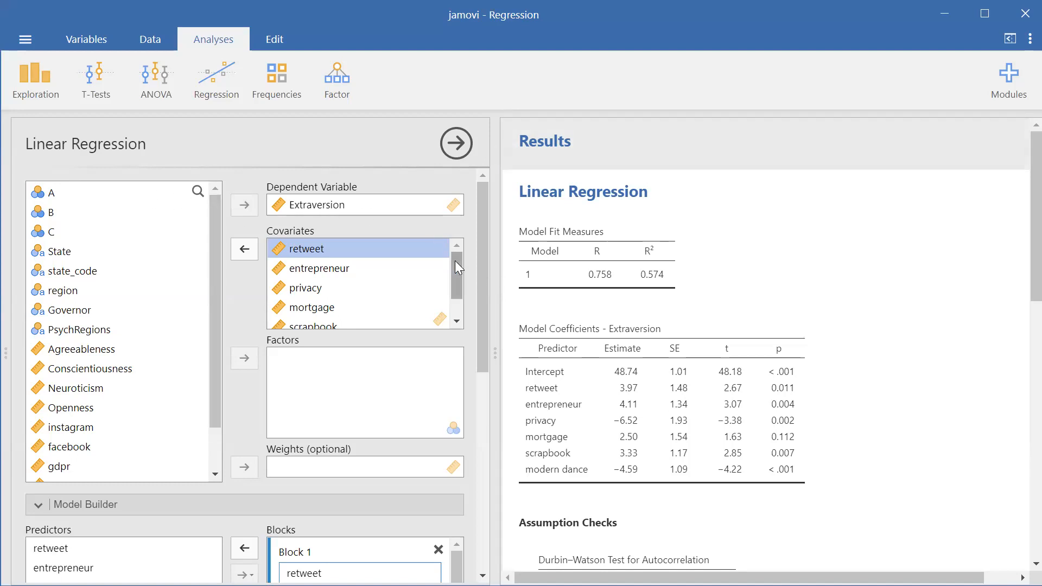
Examine the covariate list and the model fit and coefficient tables of the Extraversion linear regression
mouse_move(454, 261)
mouse_down()
mouse_move(458, 290)
mouse_move(457, 240)
mouse_move(457, 280)
mouse_up()
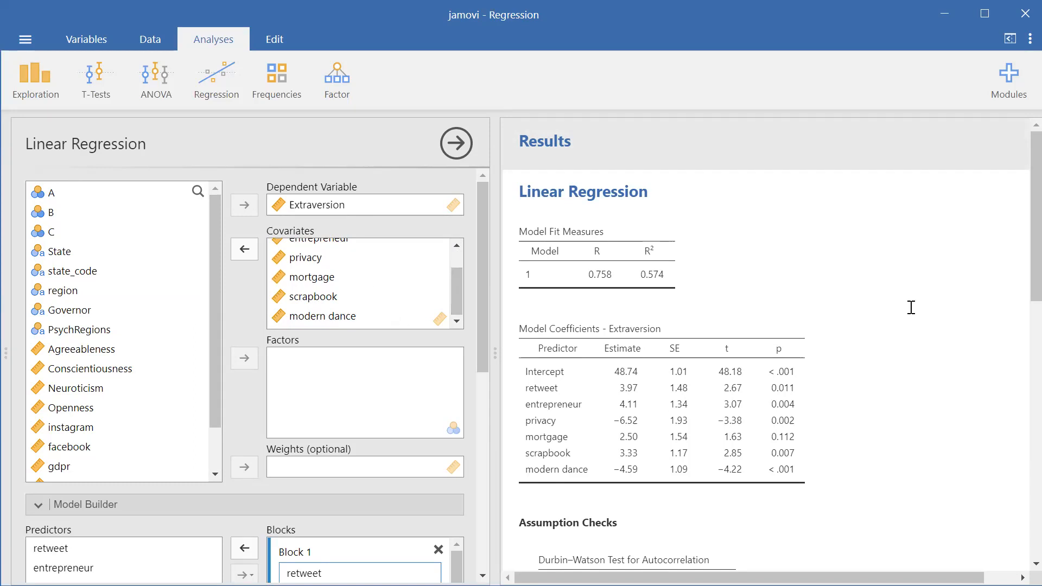
scroll(1019, 247, down, 1)
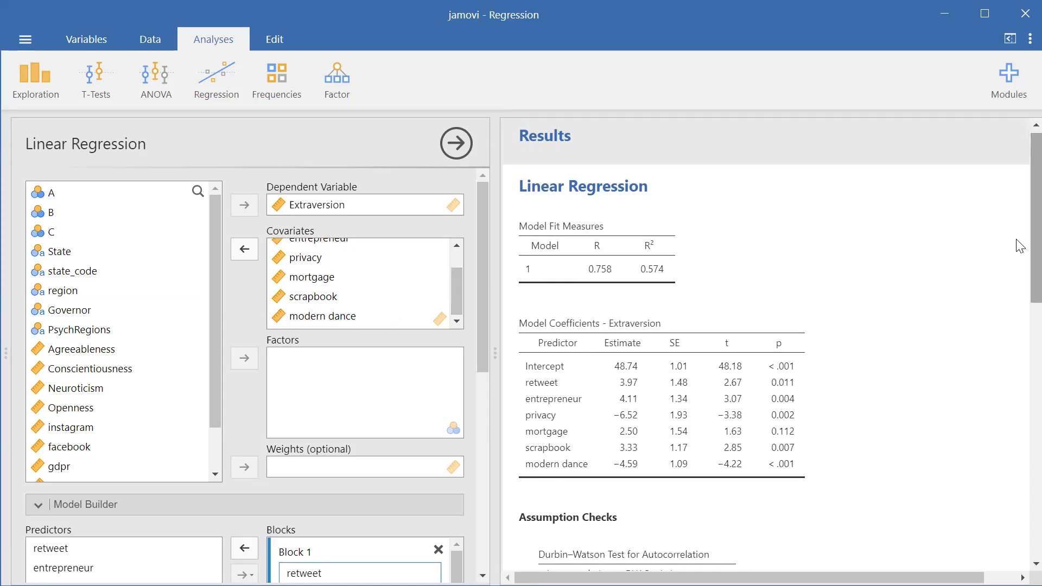
scroll(456, 279, up, 2)
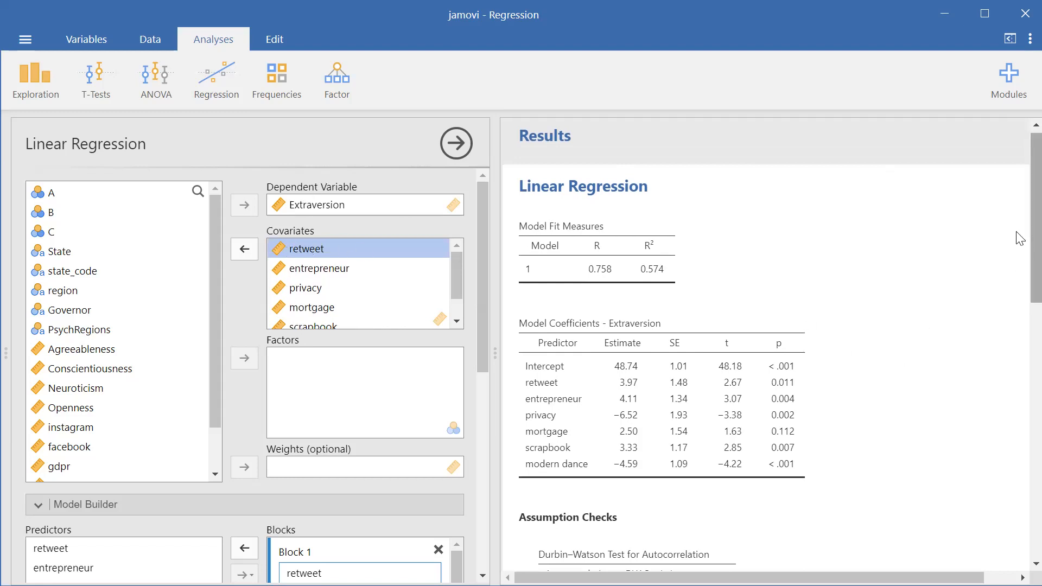
scroll(1017, 239, down, 2)
scroll(1017, 268, down, 2)
scroll(1016, 268, up, 2)
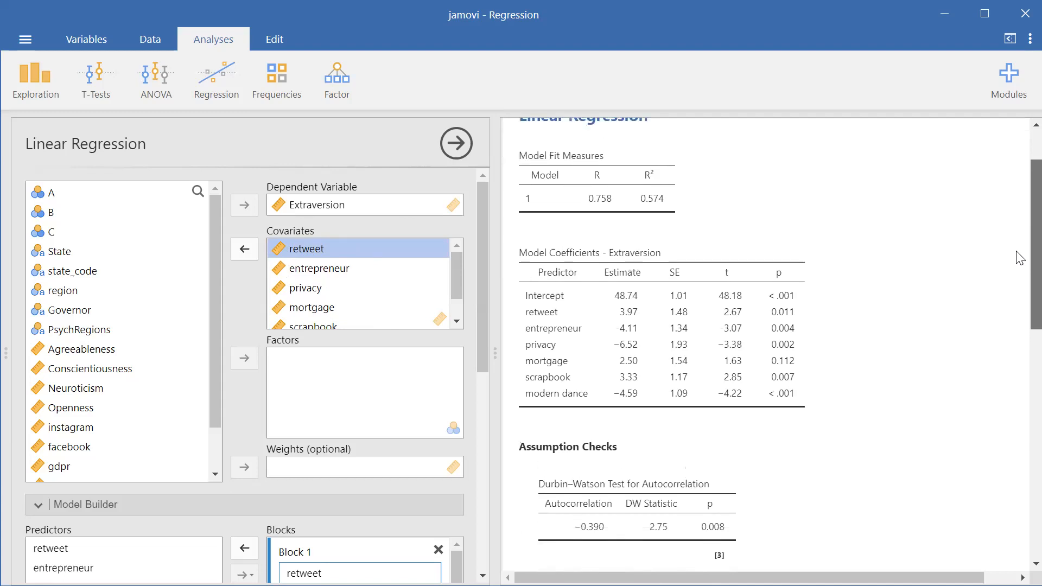
Review the selected assumption checks and their autocorrelation, collinearity and normality results alongside the coefficient table
drag(483, 312, 514, 513)
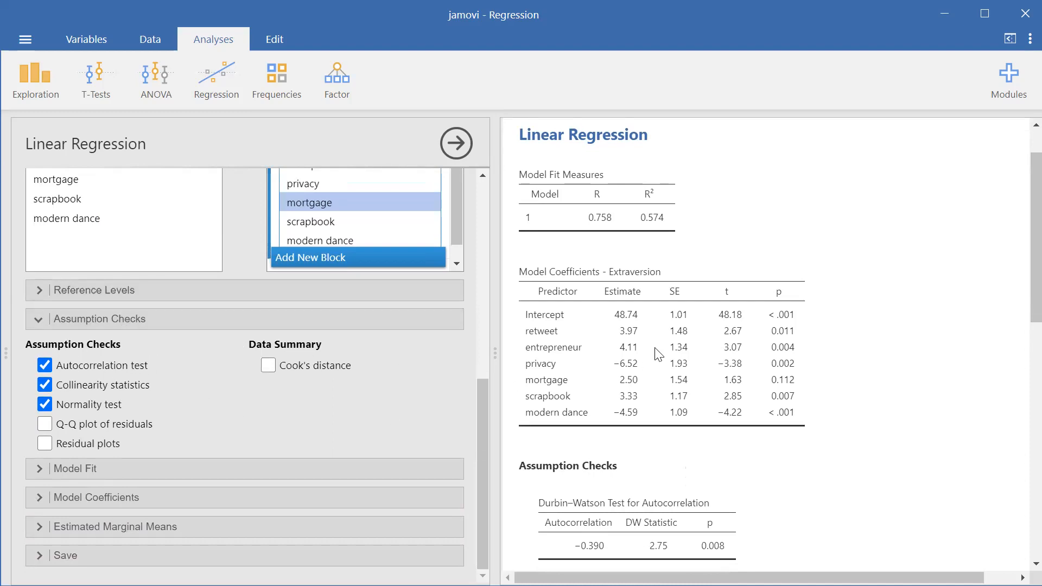
scroll(1019, 347, down, 3)
scroll(1017, 412, down, 10)
scroll(1017, 439, up, 2)
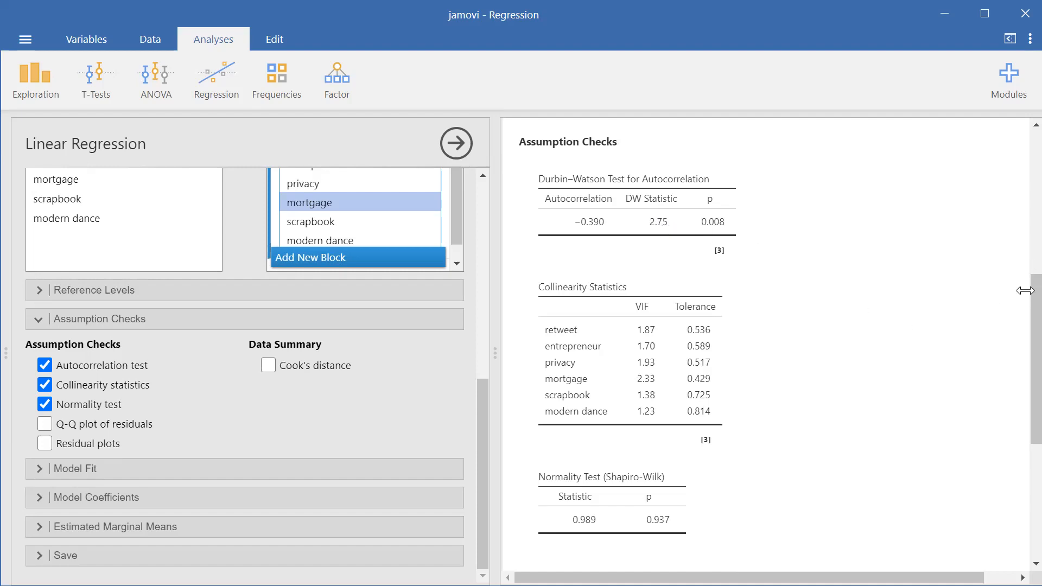
scroll(1020, 318, down, 3)
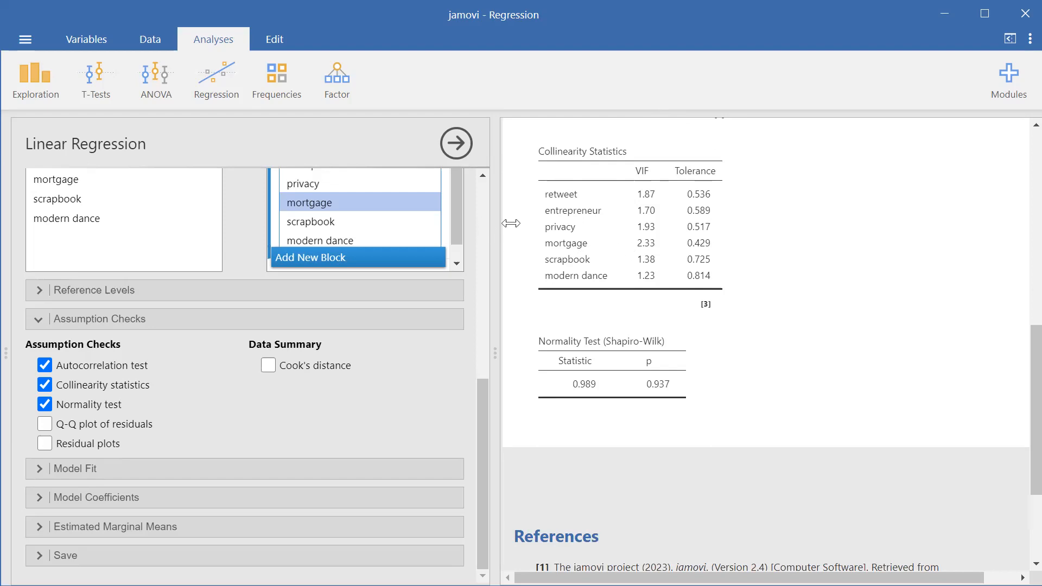
scroll(1019, 367, down, 3)
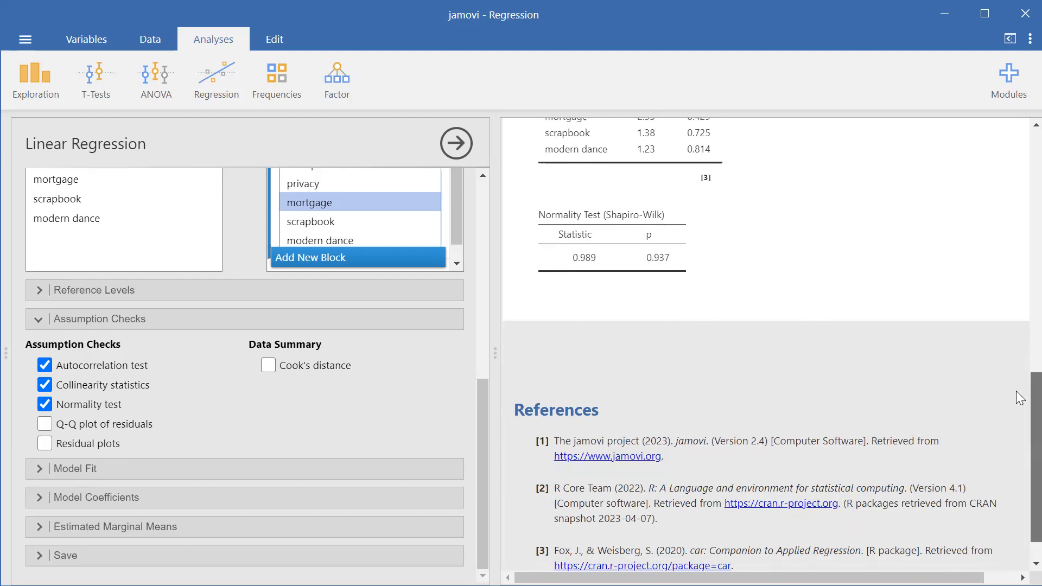
scroll(1019, 380, up, 4)
scroll(1019, 319, up, 7)
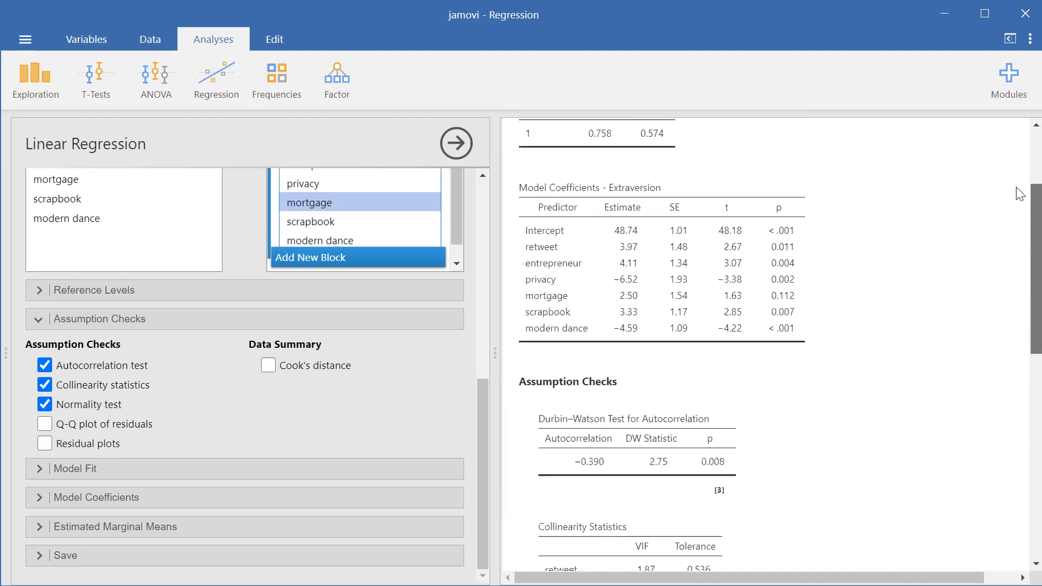
scroll(1018, 190, down, 1)
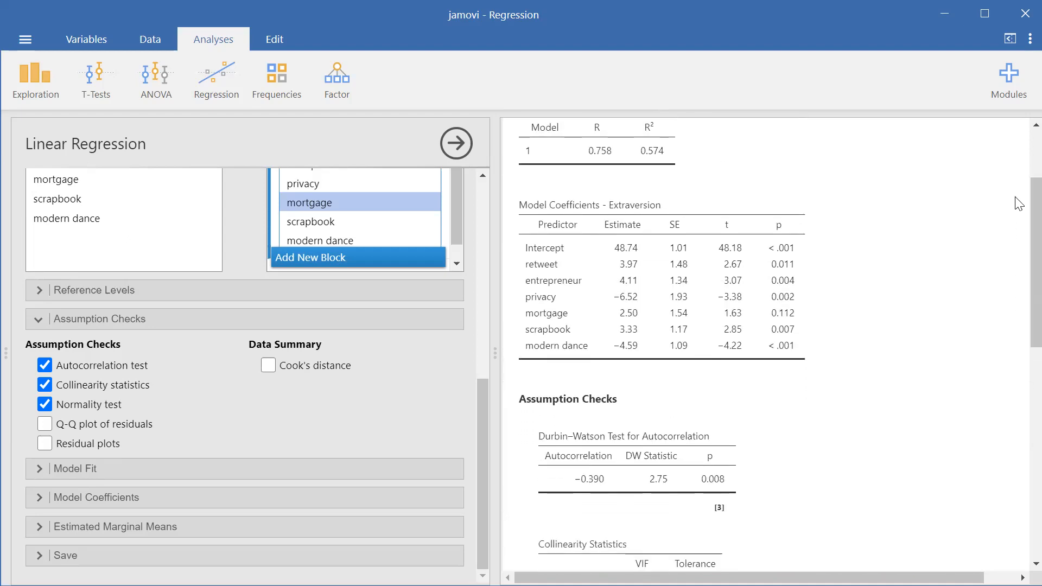
Start a regression equation note directly beneath the model coefficients table, entering "Y= 48.74+"
click(573, 380)
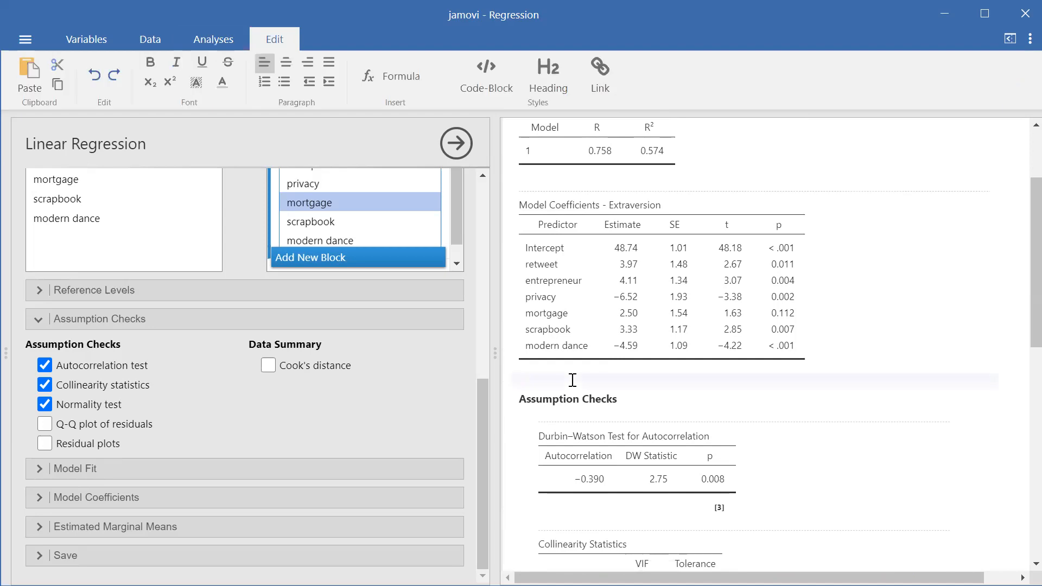
text(Y)
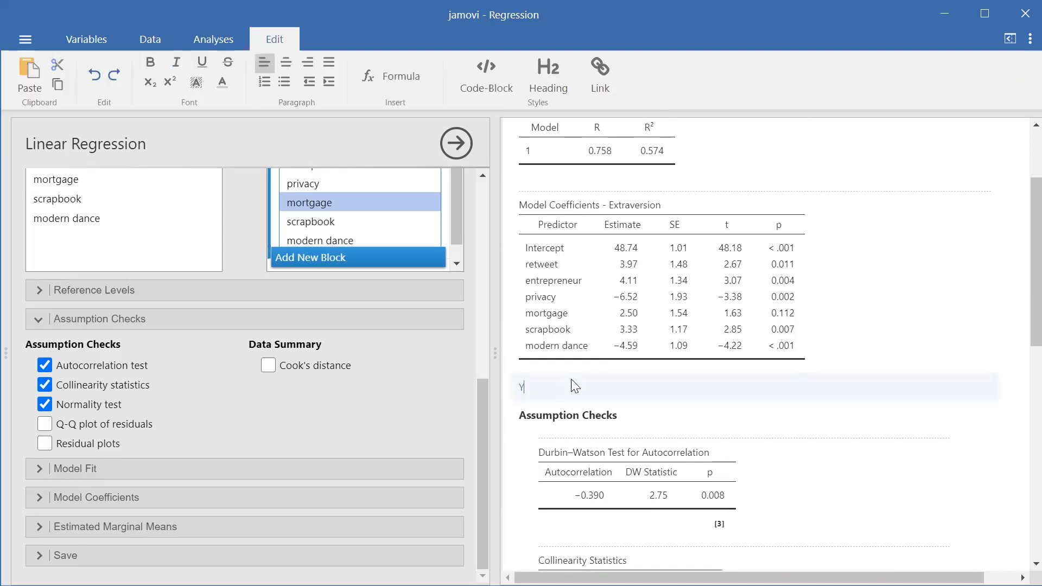
scroll(475, 262, up, 5)
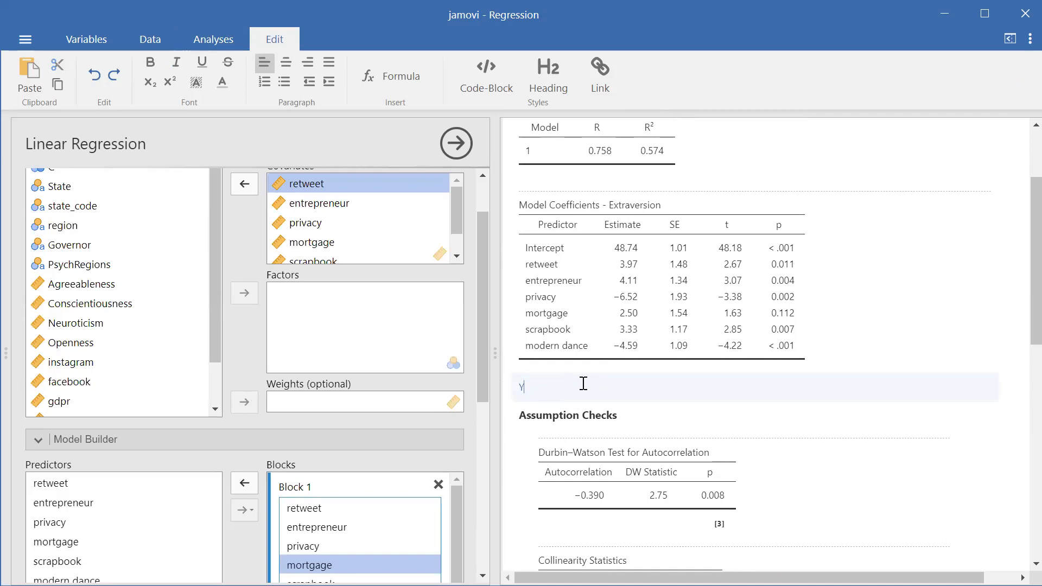
text(= 48.74)
scroll(479, 200, up, 2)
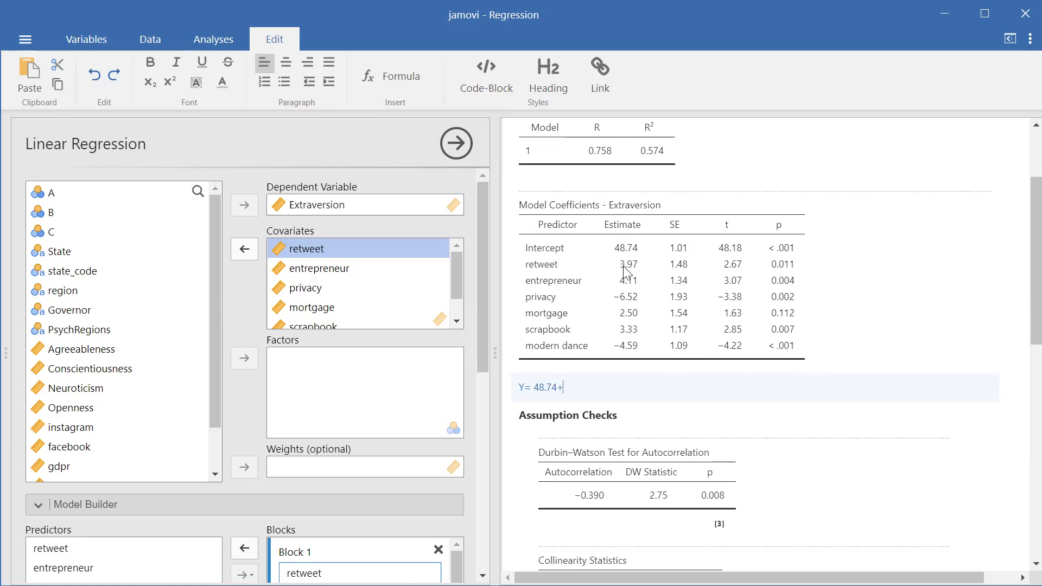
Extend the equation note with the retweet and entrepreneur terms: "3.97(retweet)+4.11(entrepreneur)"
text(3)
text(.97(retweet)
text(())
text(entre)
text(prene)
key(BackSpace)
text(u)
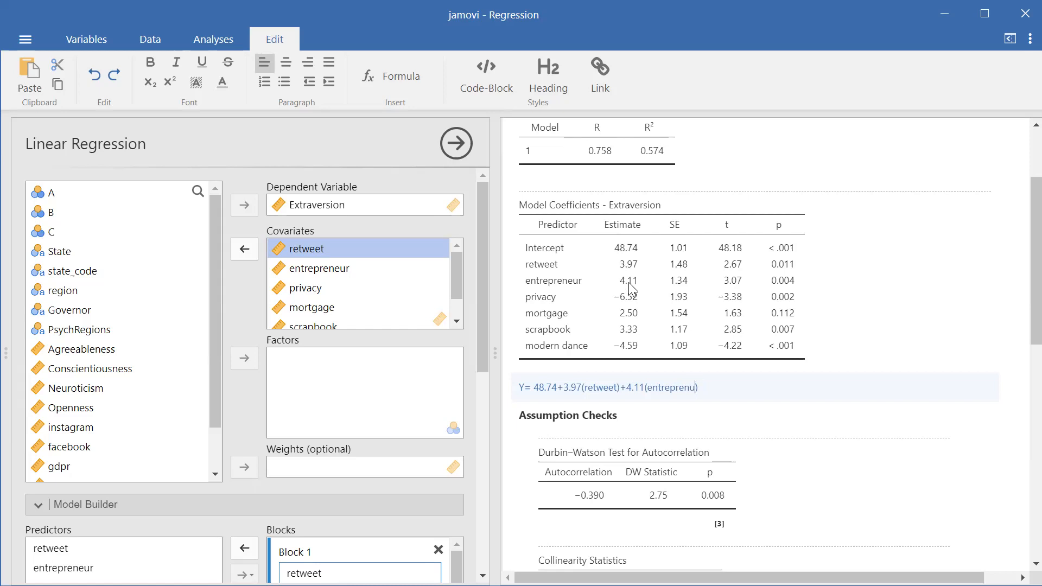
key(BackSpace)
text(eu)
key(BackSpace)
text(uyr)
key(BackSpace)
key(BackSpace)
text(r)
Continue the equation note with the privacy term and the following coefficient: "-6.52(privacy)+3.33"
key(End)
text(+)
text(53)
text((privacy)
text()+3.33)
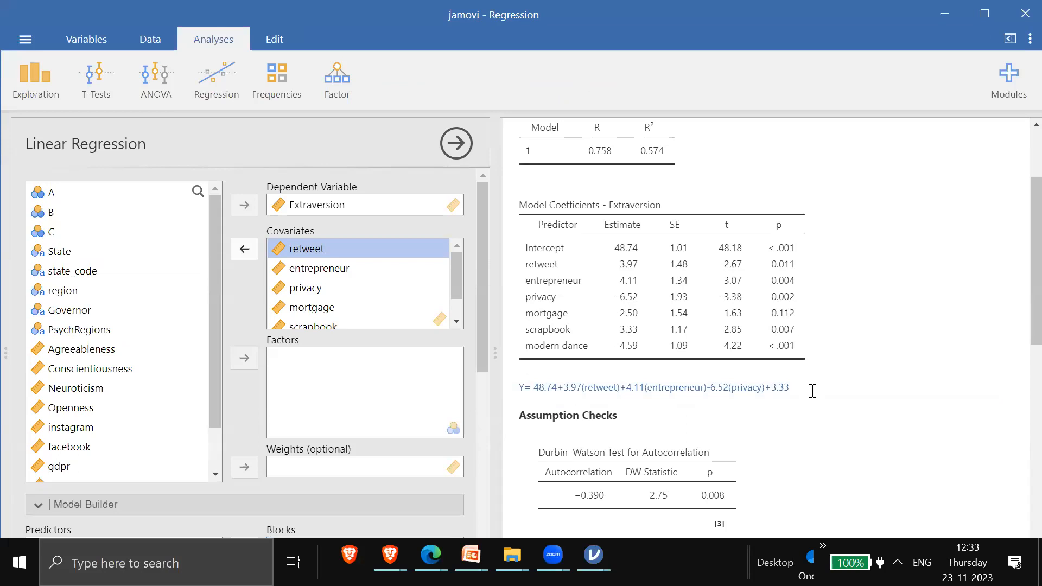
Complete the equation note with "(scrapbook)-4.59(modern dance)" and finish editing it
click(813, 391)
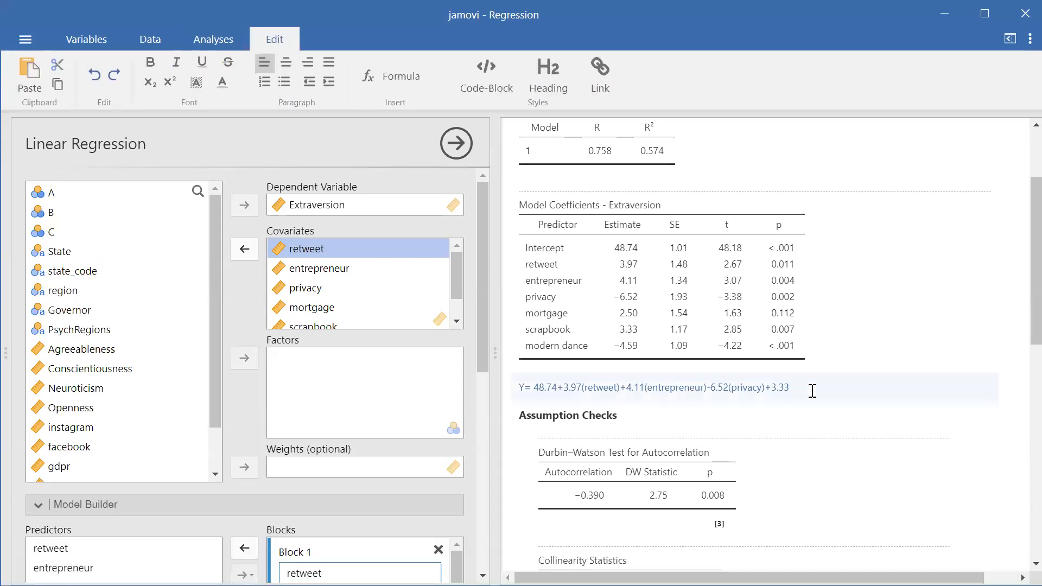
text(scrapbook)-4.59(modern dance)
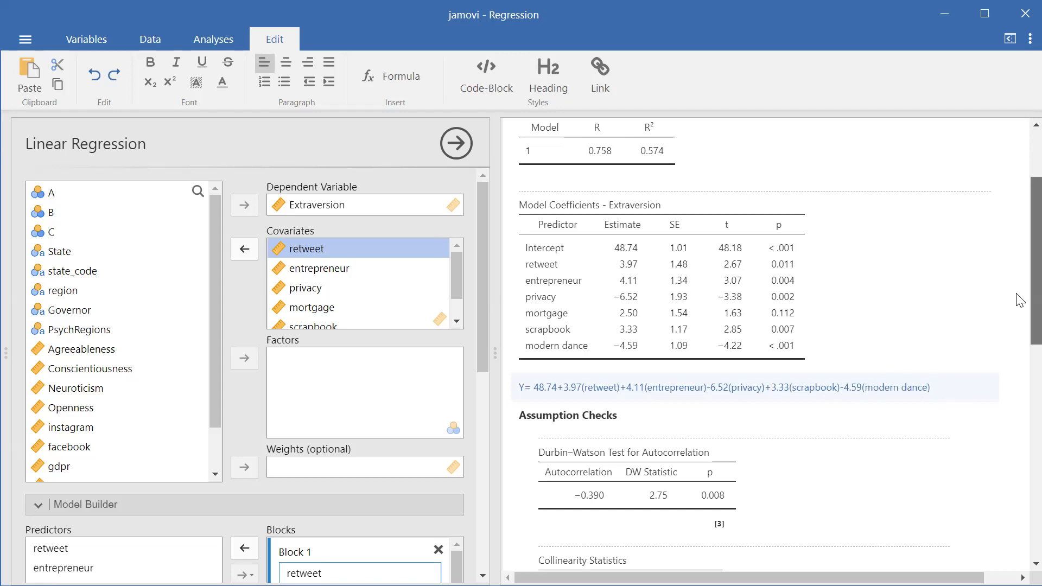
scroll(1019, 343, down, 3)
scroll(1020, 343, down, 1)
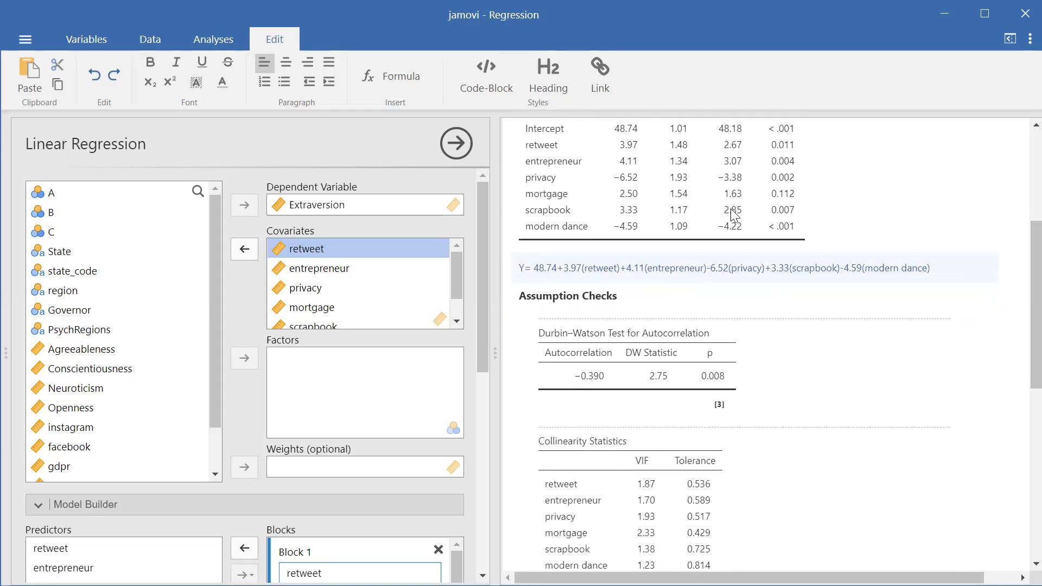
click(858, 218)
scroll(1016, 293, up, 2)
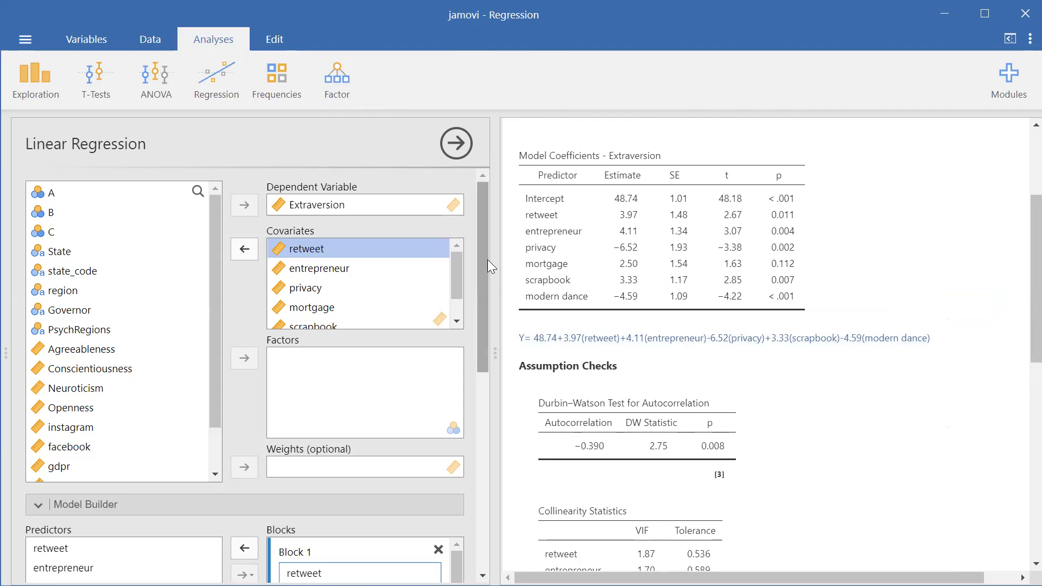
Add a second, empty block of predictors to the regression in the Model Builder
drag(485, 263, 481, 400)
click(375, 396)
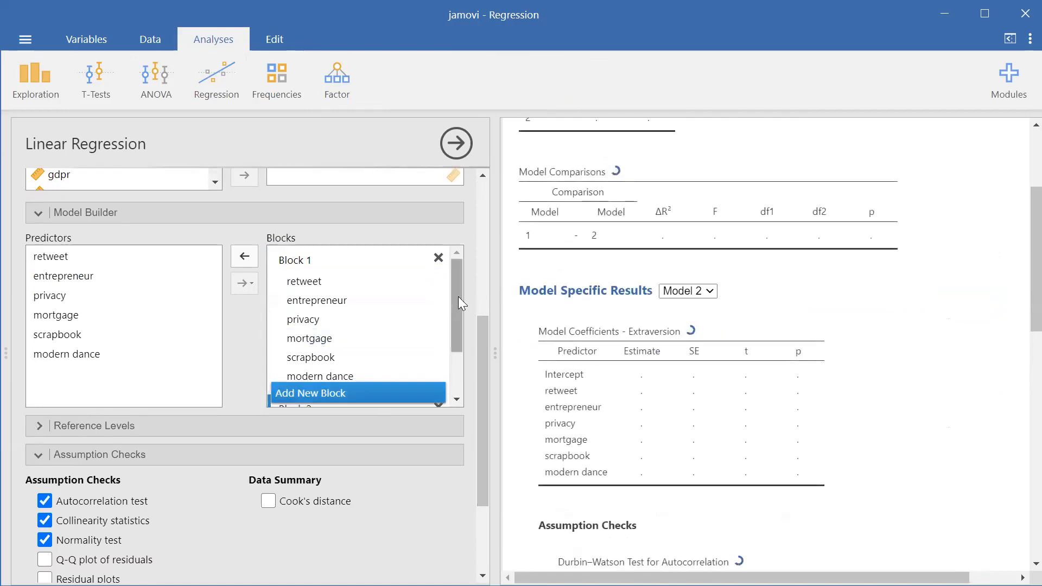
drag(458, 296, 453, 361)
Try to assign the retweet predictor to the empty Block 2
click(51, 256)
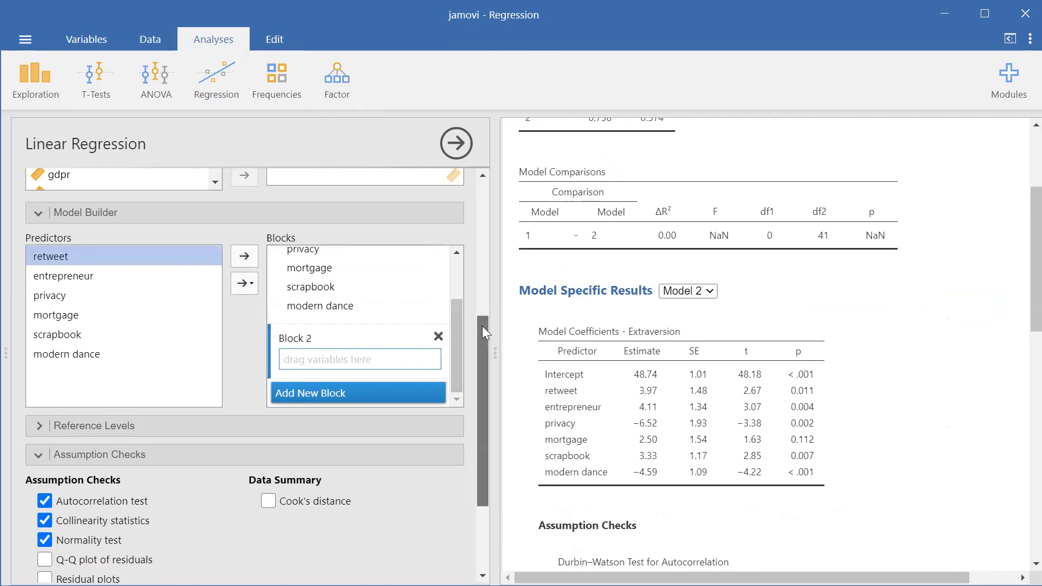
click(249, 285)
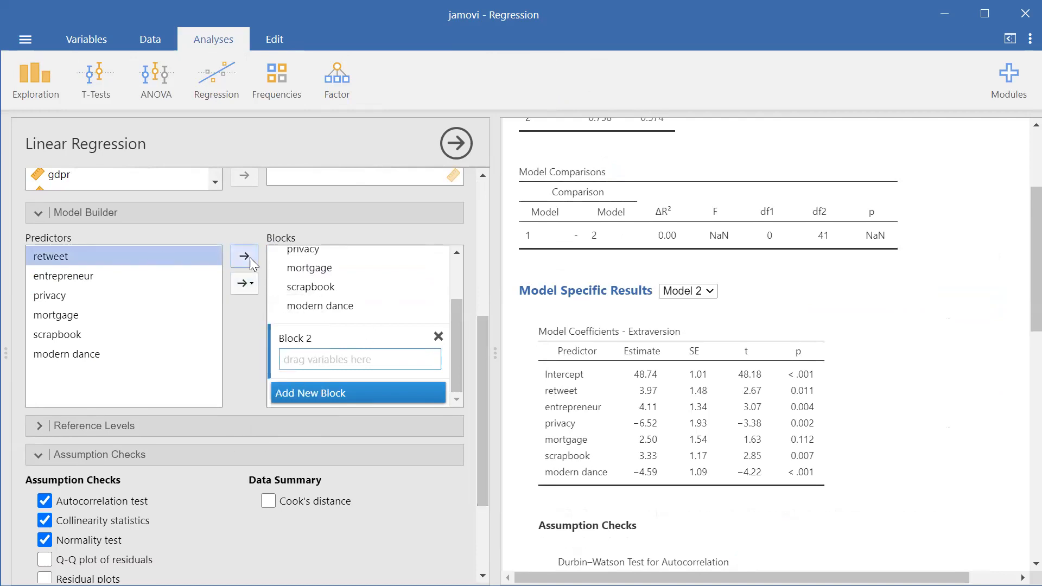
click(308, 356)
drag(95, 258, 351, 363)
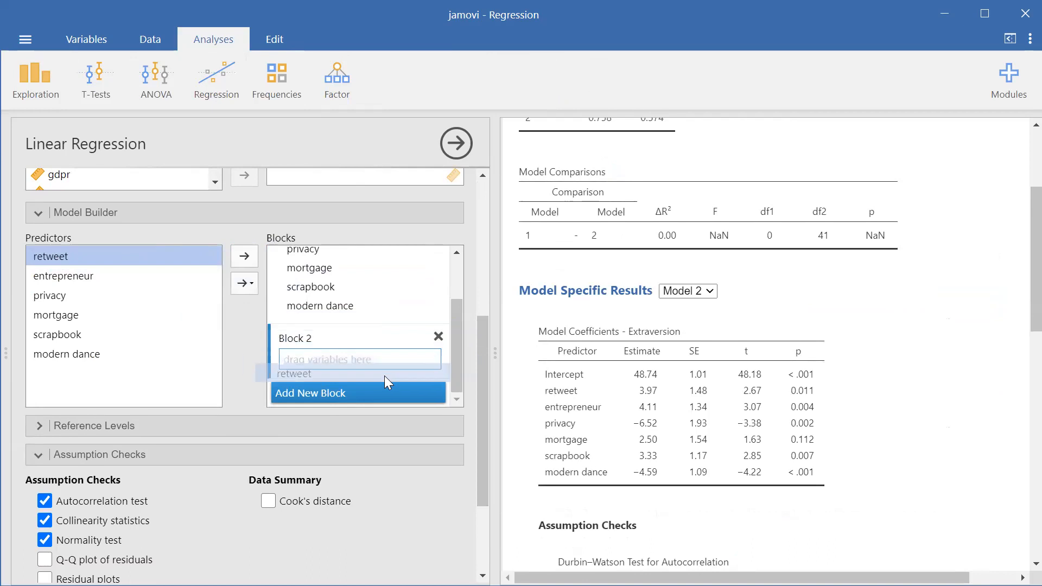
click(375, 362)
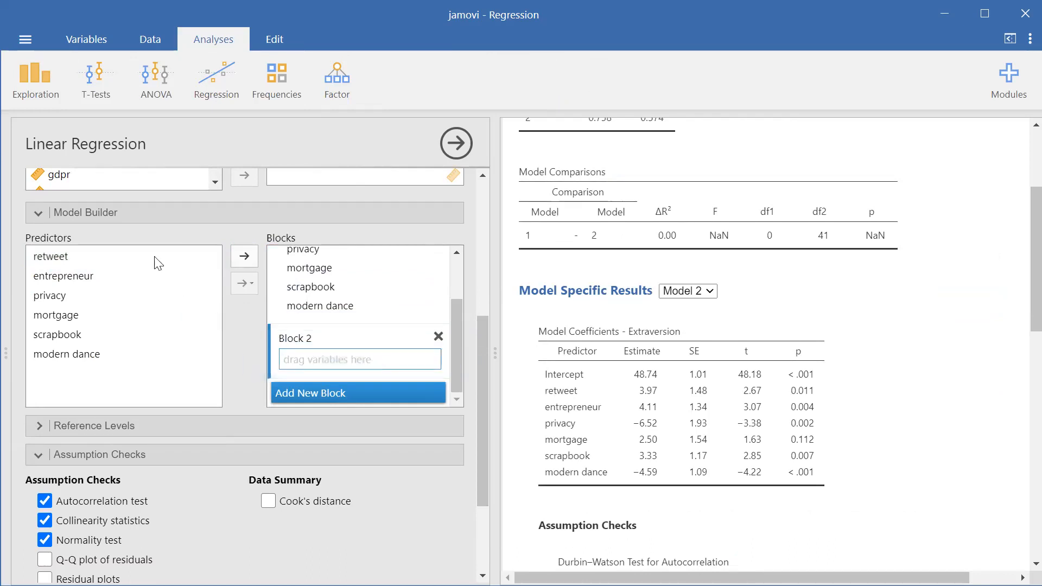
click(113, 276)
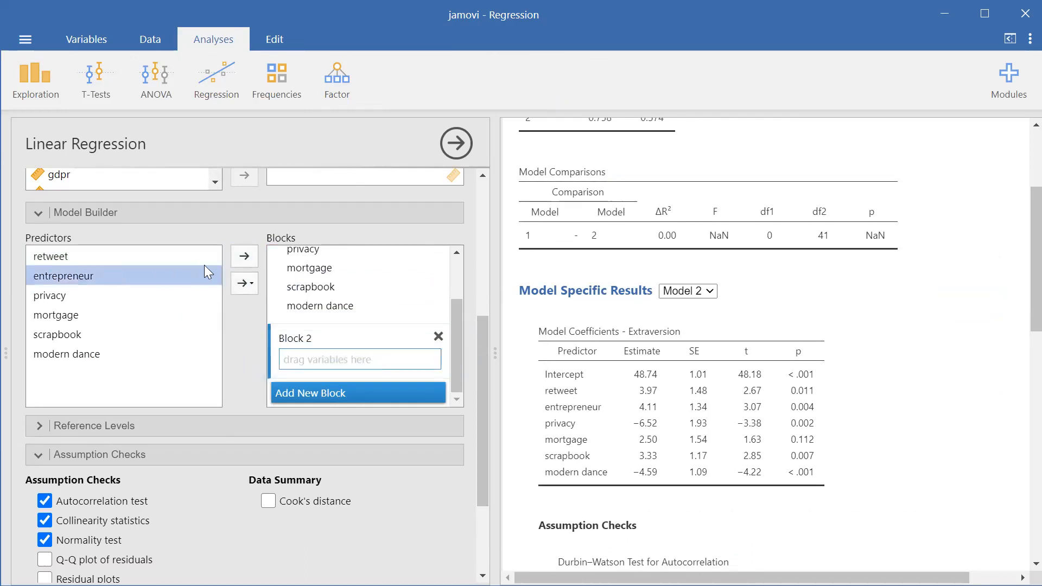
click(169, 335)
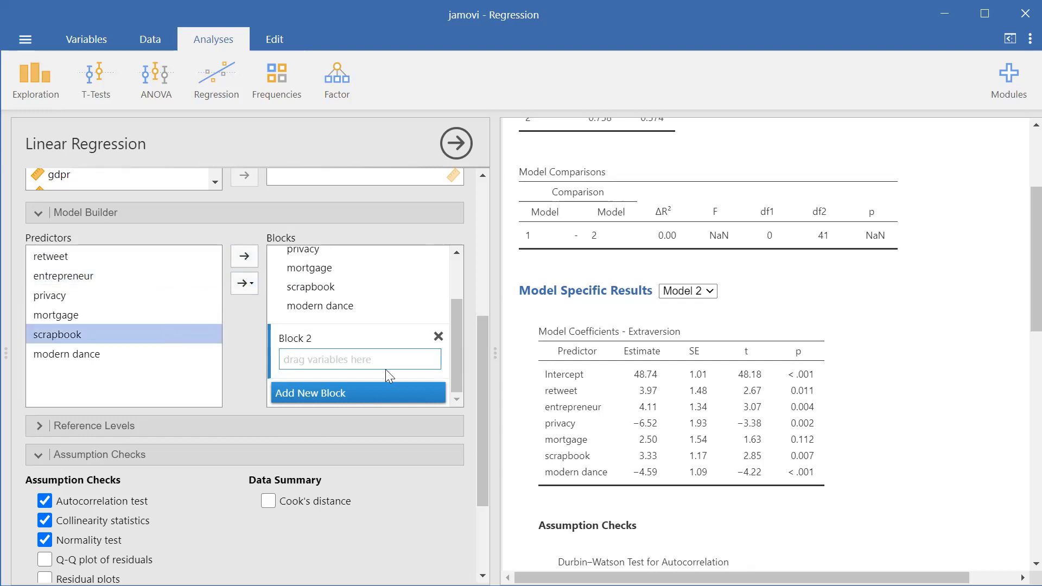
Switch the model specific results to Model 1 for comparison and return them to Model 2
click(688, 294)
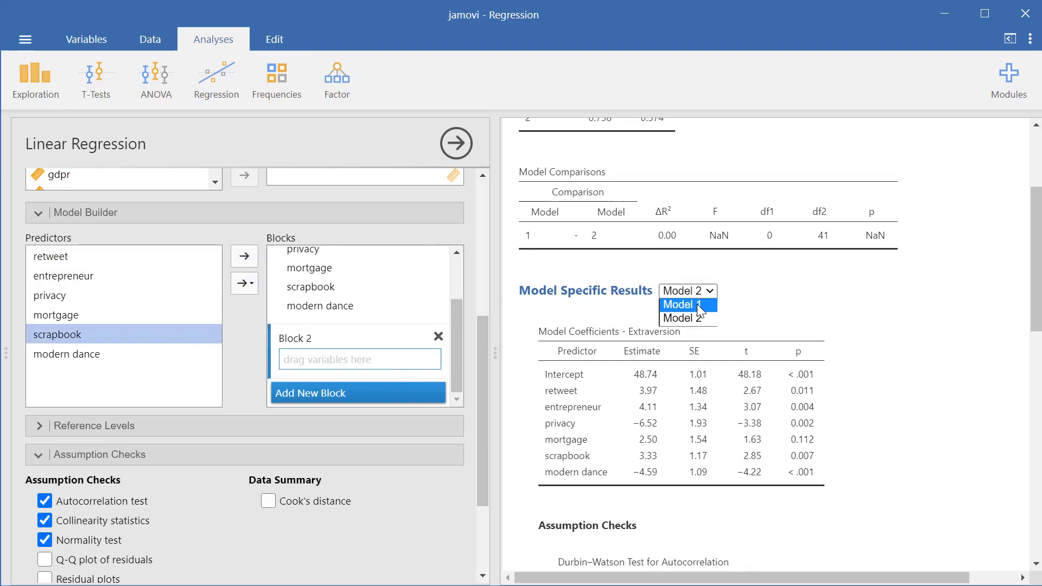
click(700, 306)
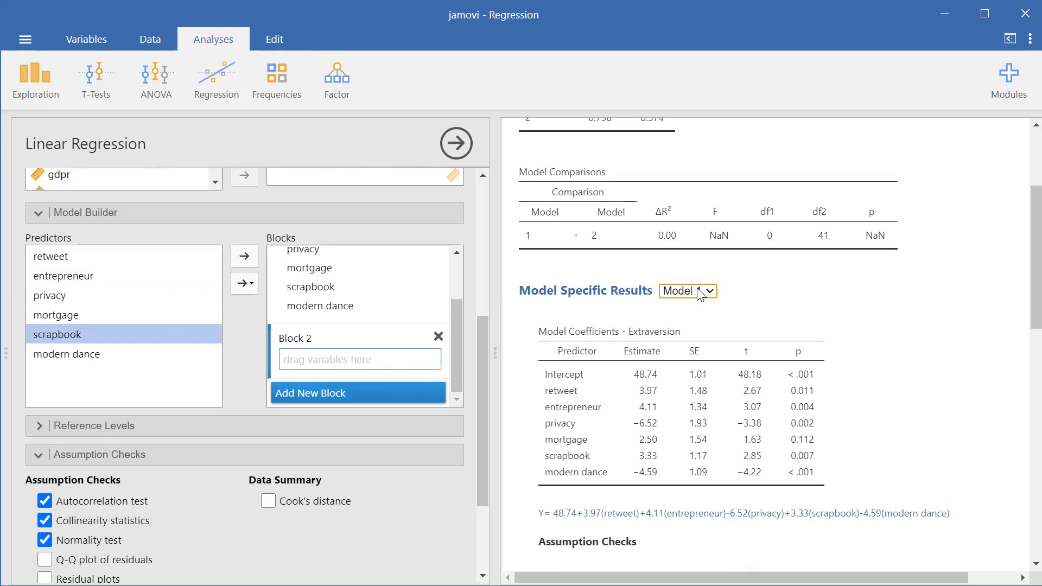
click(700, 293)
click(695, 320)
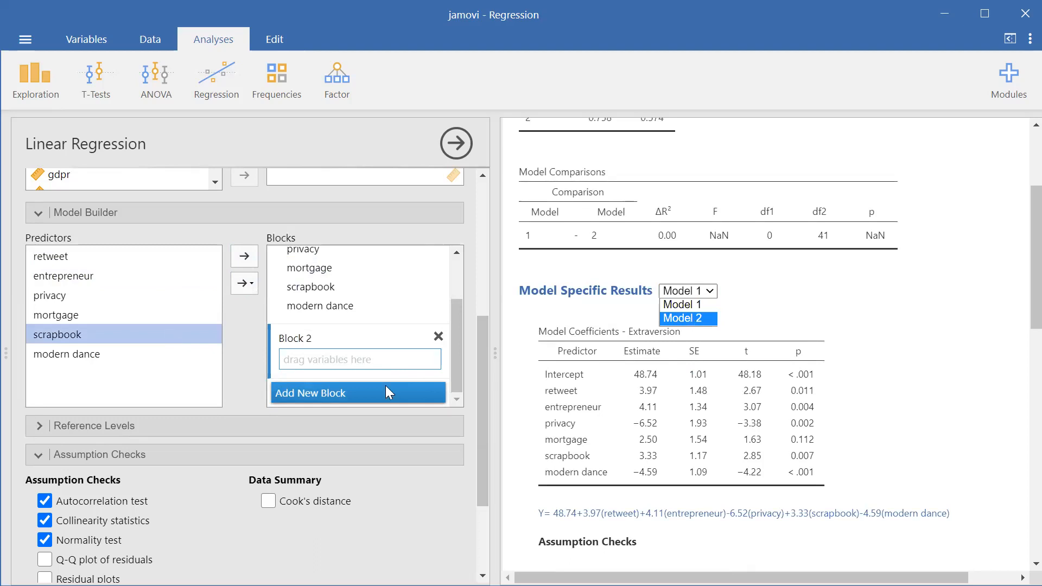
Delete the Block 1 holding all six predictors and assign privacy and mortgage to the remaining block
drag(456, 345, 467, 280)
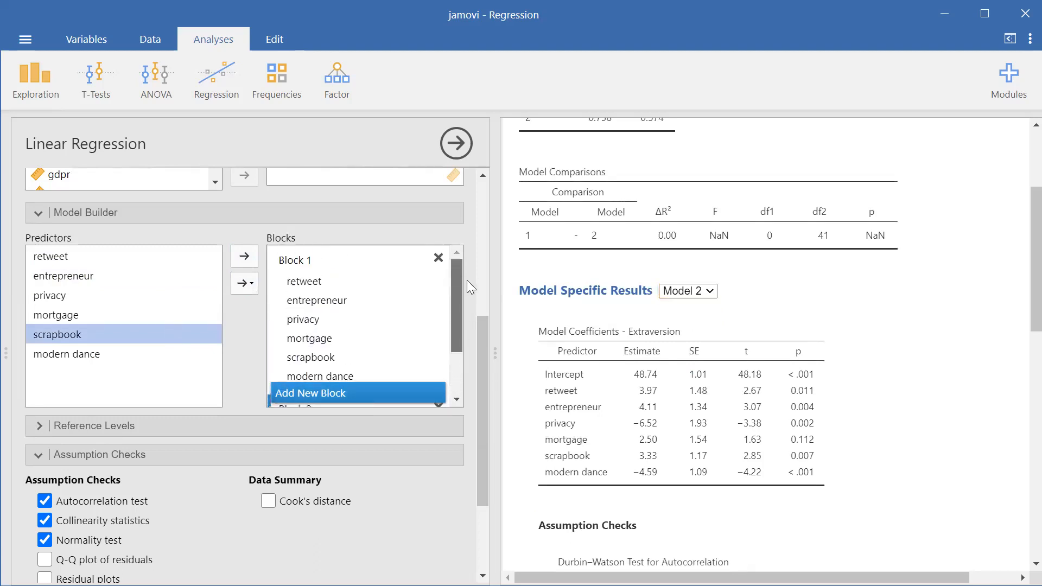
click(440, 260)
click(120, 293)
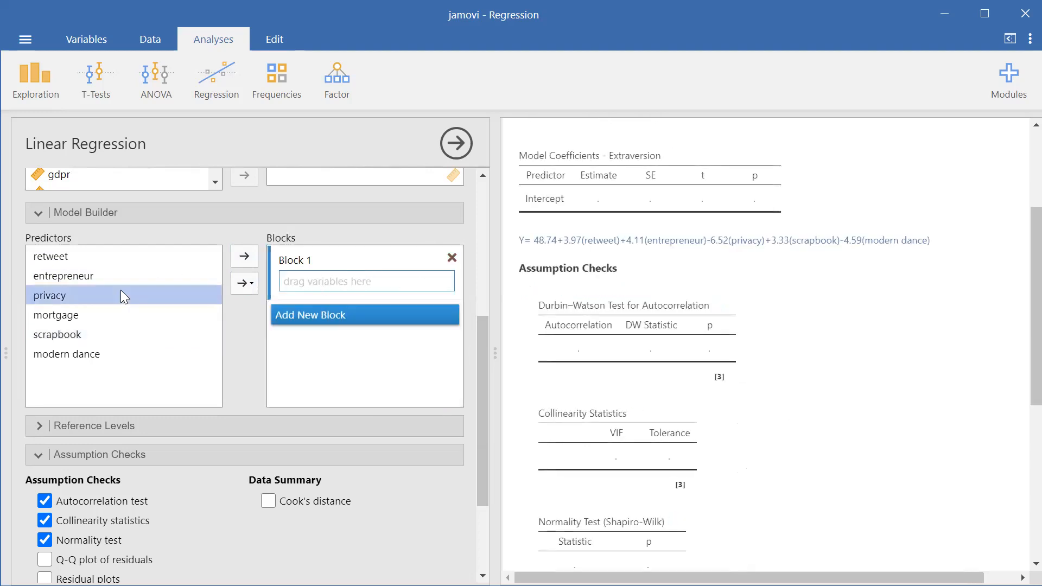
click(244, 255)
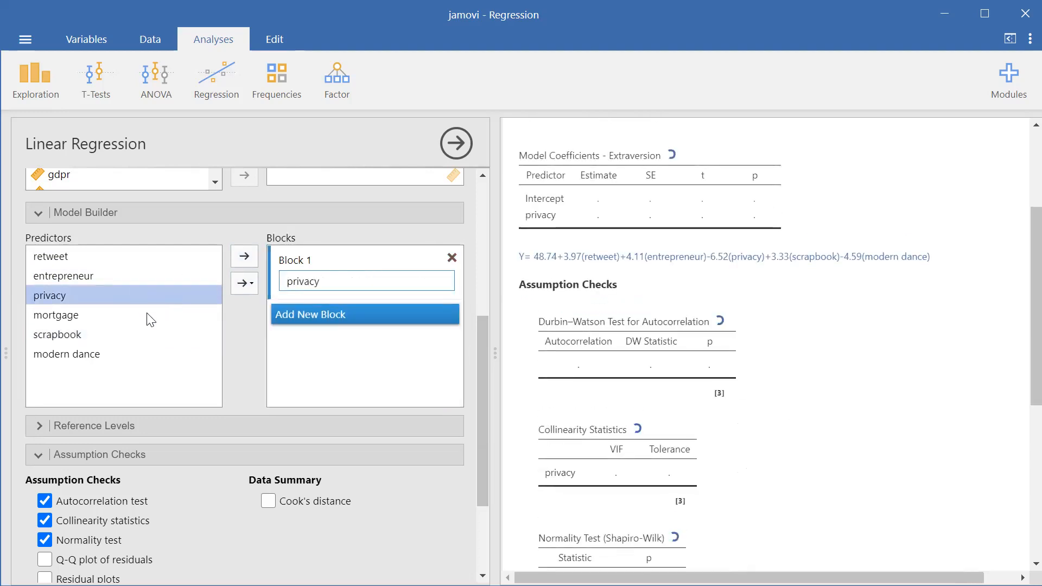
drag(145, 320, 244, 262)
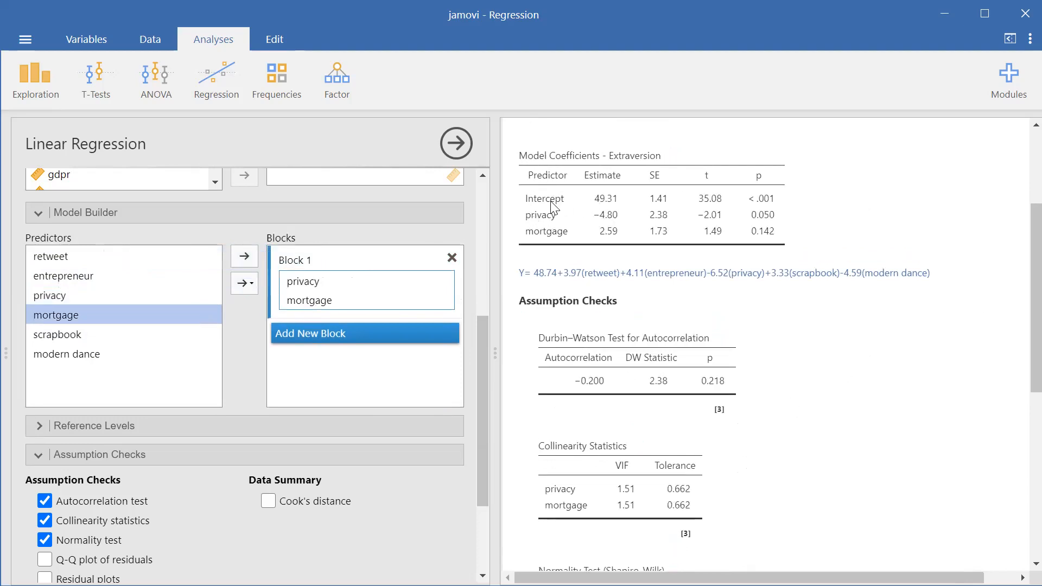
Add a second block of predictors to the regression and assign scrapbook and modern dance to it
click(388, 331)
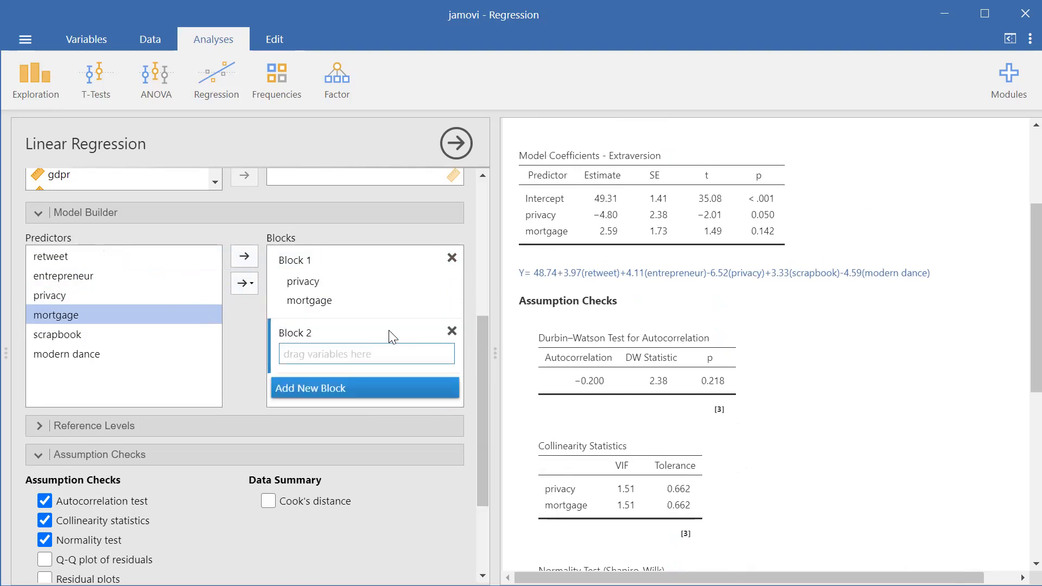
click(92, 337)
click(246, 262)
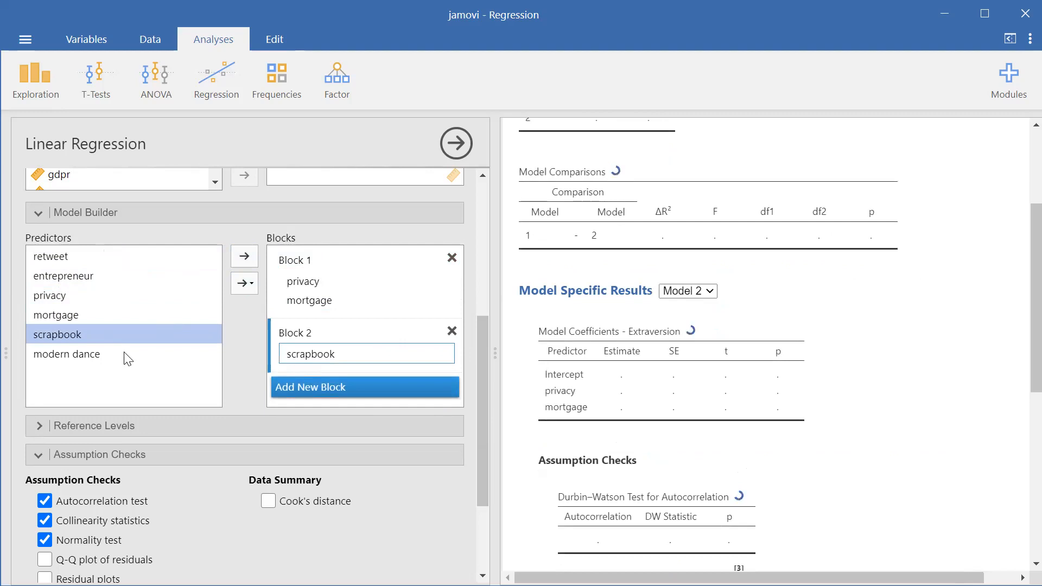
click(121, 352)
click(243, 260)
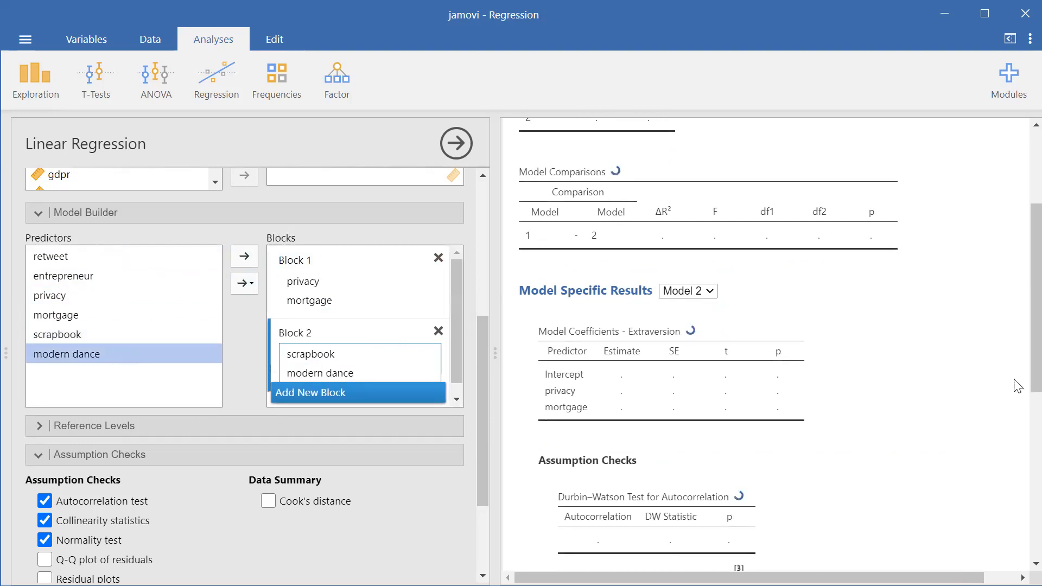
Show the model specific results for Model 1 and return them to Model 2 to compare the coefficients
scroll(1019, 366, down, 1)
scroll(1018, 359, up, 3)
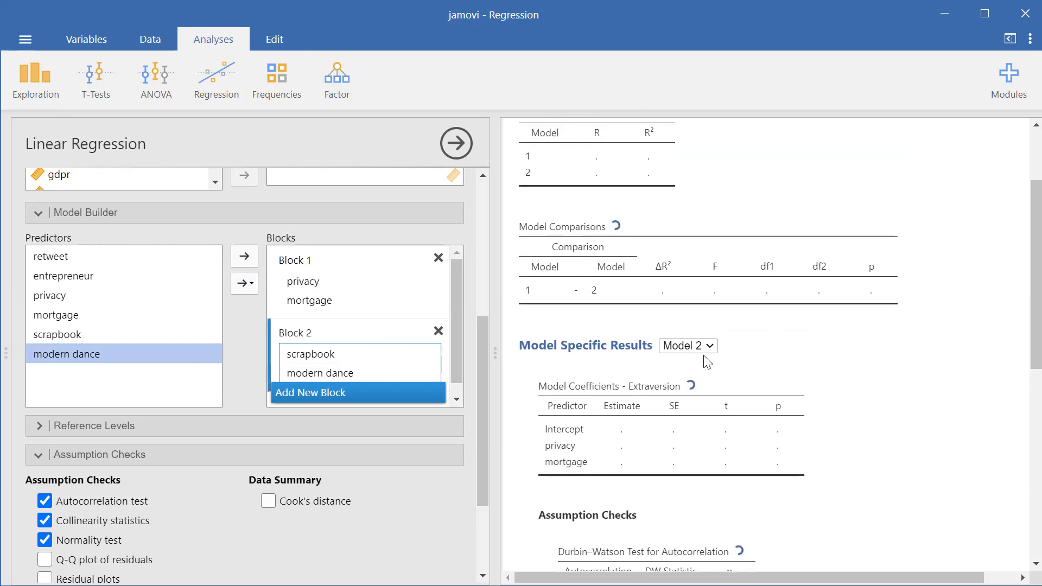
click(700, 353)
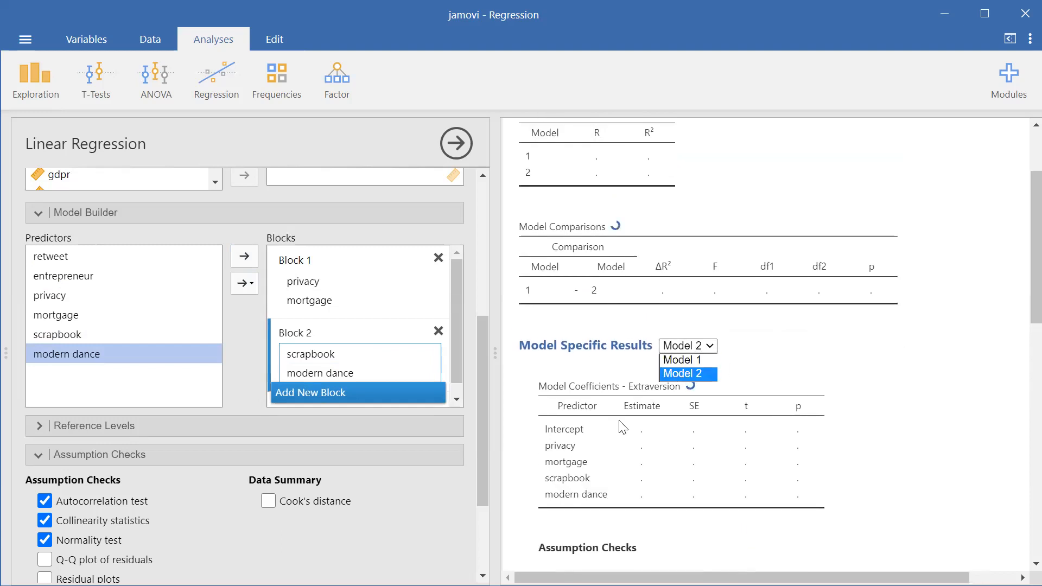
click(682, 347)
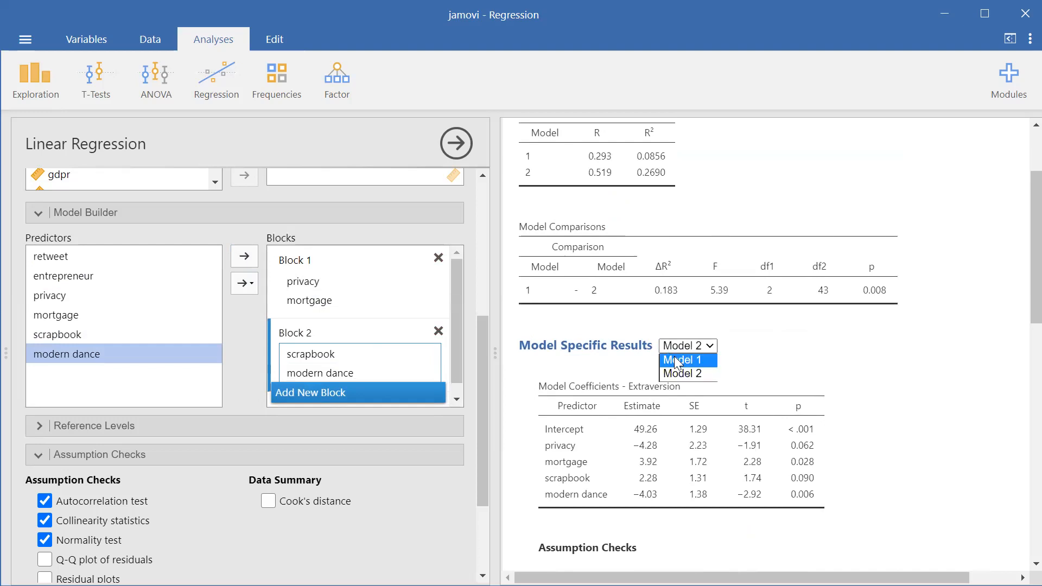
click(675, 360)
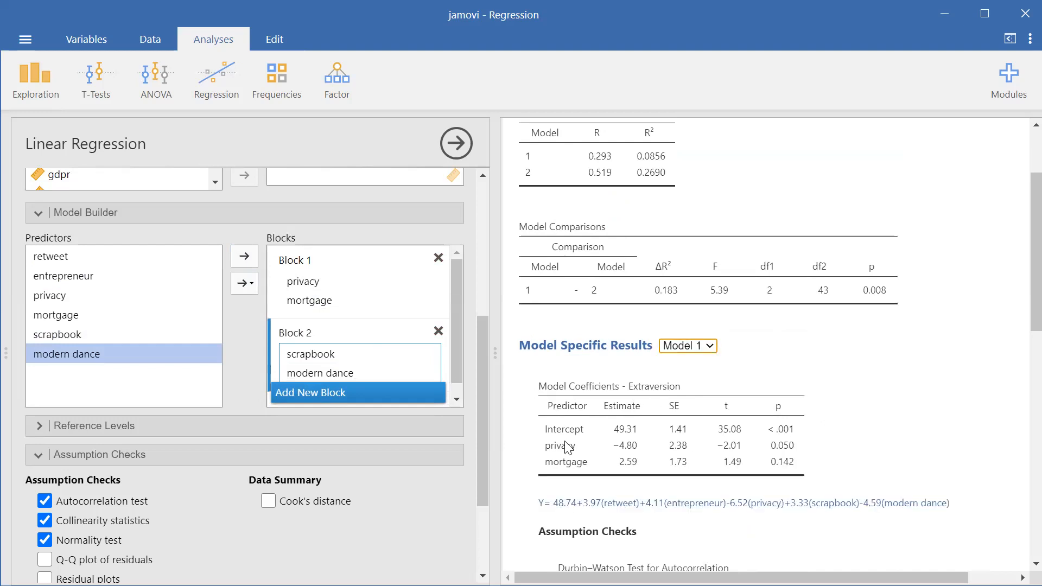
click(686, 350)
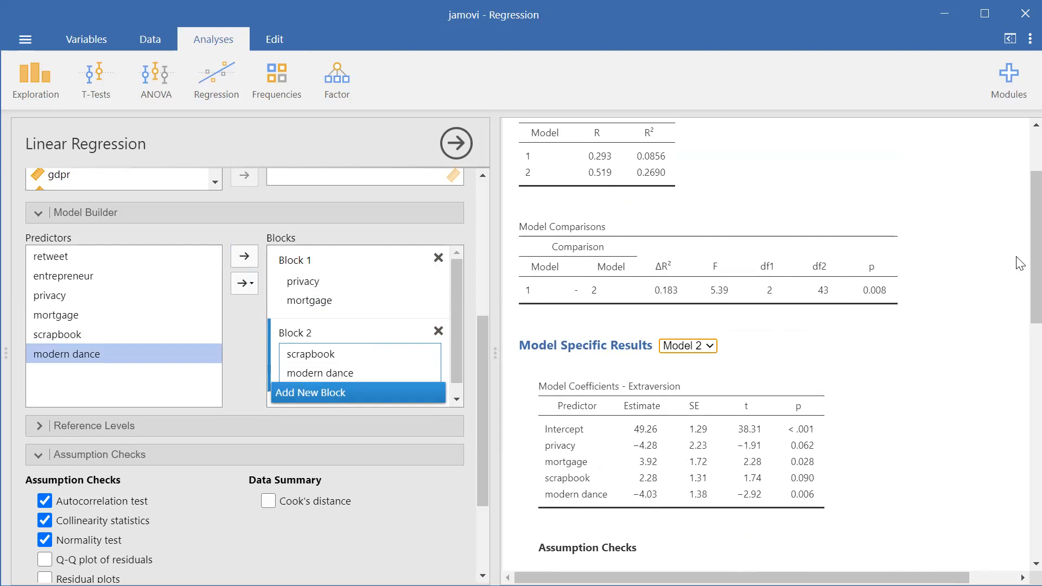
Add AIC, BIC and RMSE to the regression's model fit measures
scroll(1019, 244, up, 3)
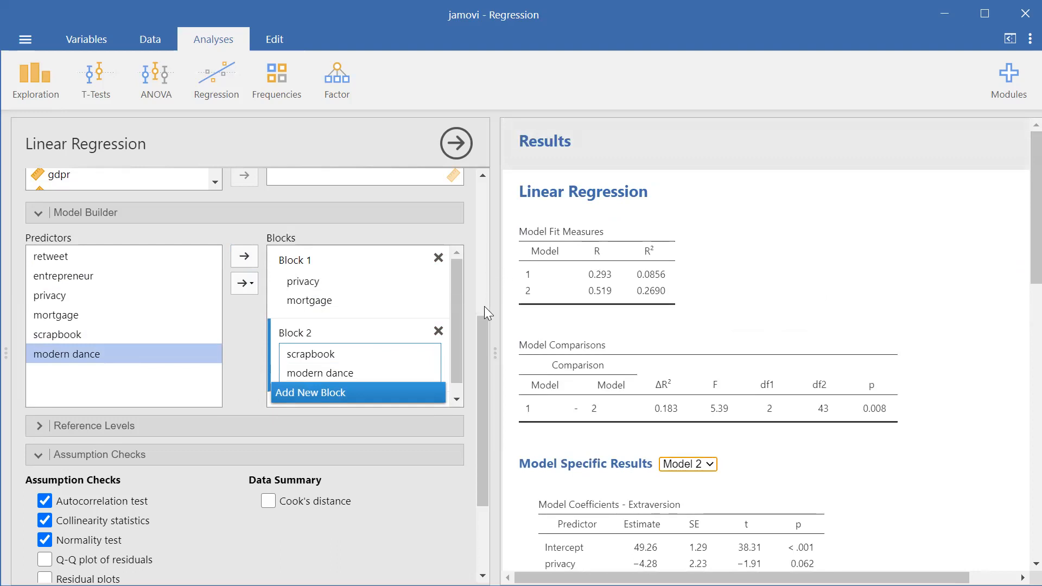
drag(479, 329, 482, 382)
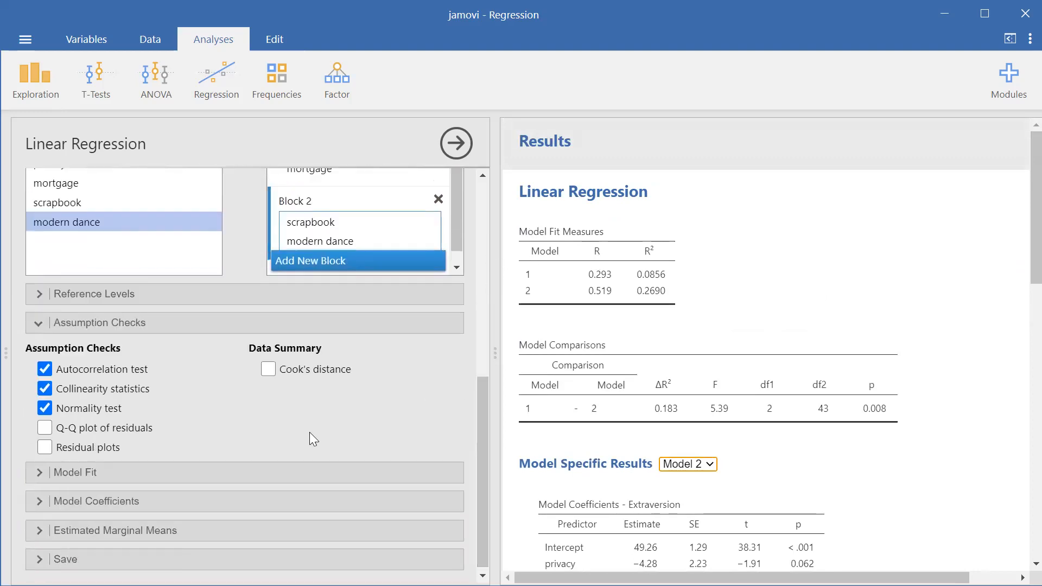
click(308, 471)
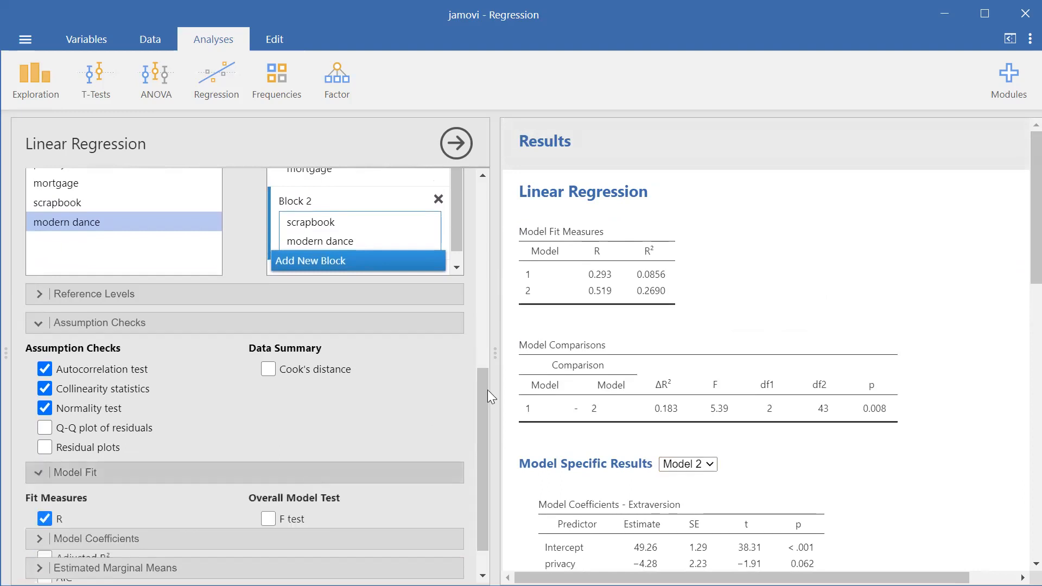
drag(482, 391, 470, 454)
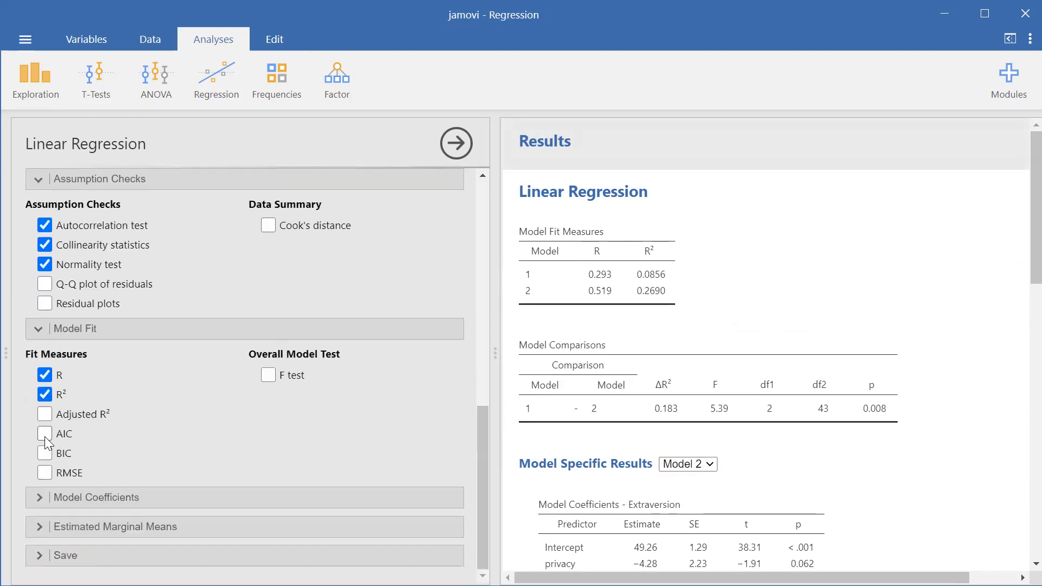
click(45, 453)
click(45, 472)
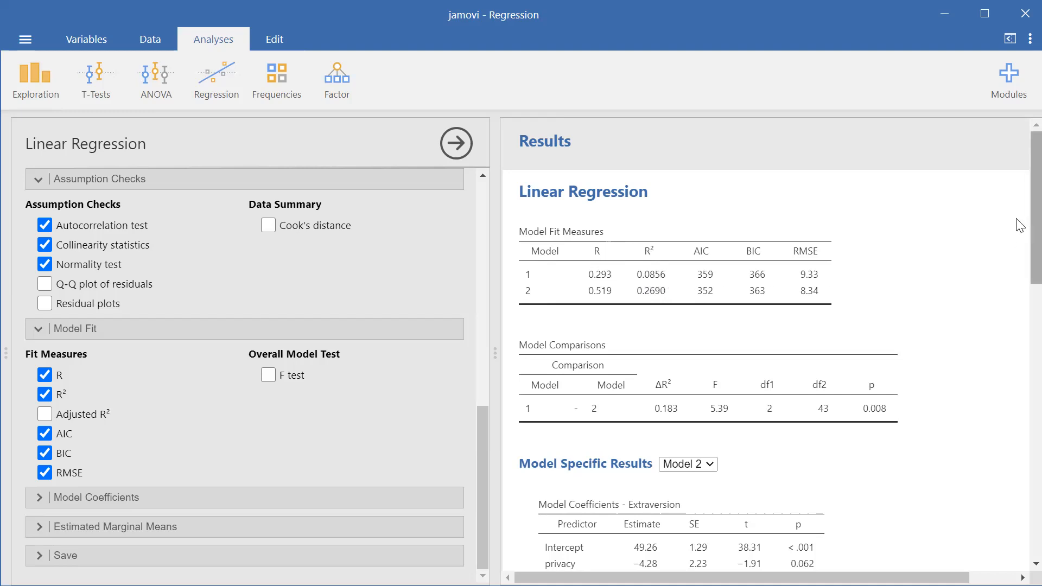
Examine Model 2's coefficients and its autocorrelation, collinearity and normality checks, and return to the model fit and comparison tables
scroll(1017, 261, down, 2)
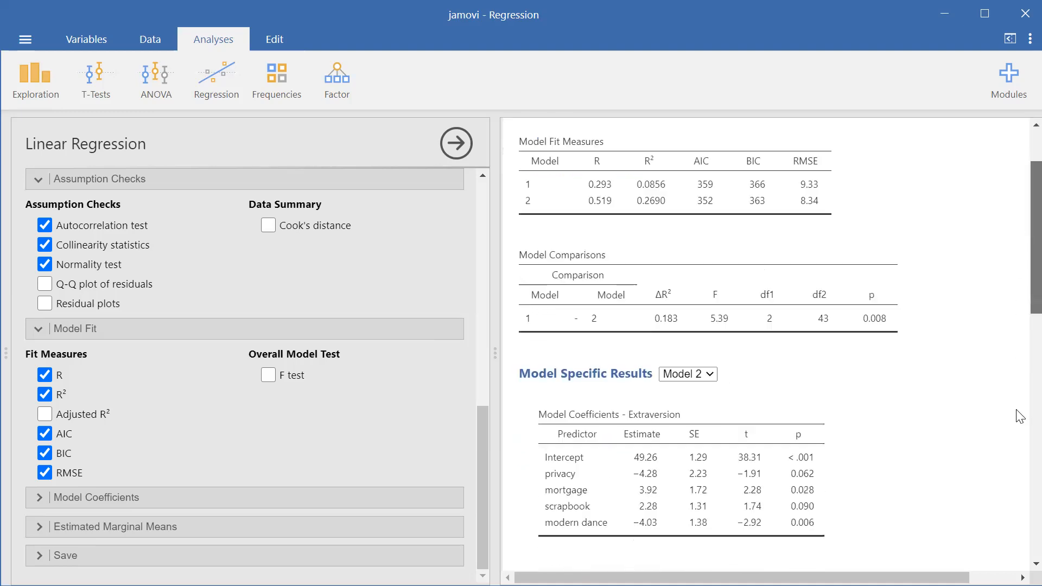
scroll(1017, 461, down, 6)
scroll(1016, 434, up, 2)
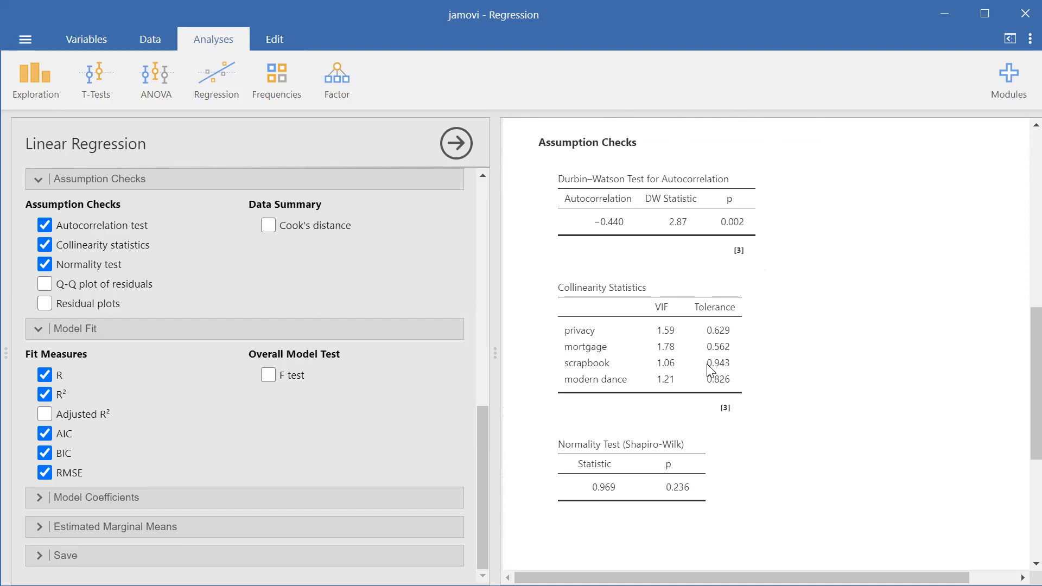
drag(1016, 382, 1017, 222)
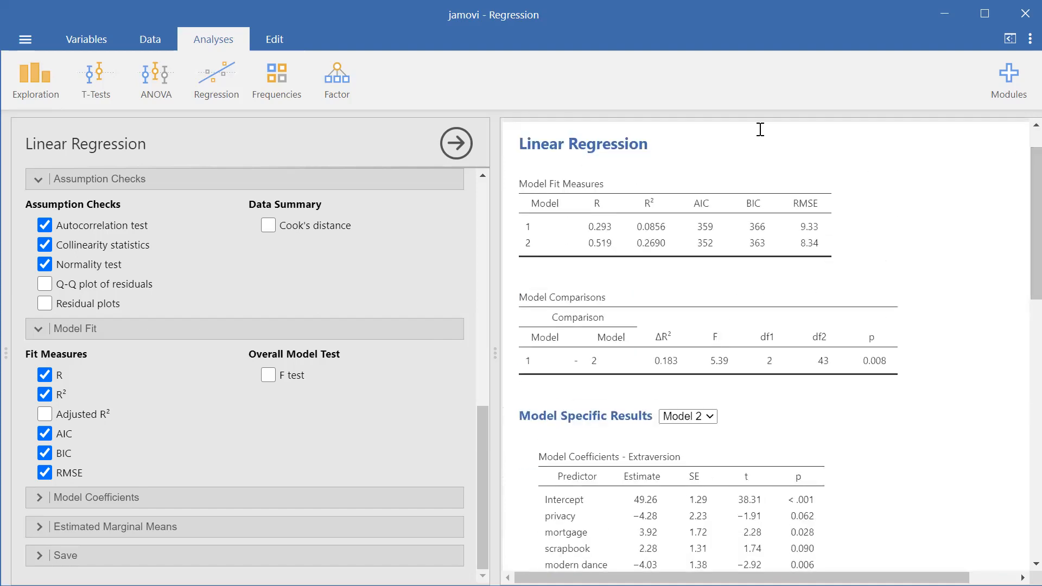